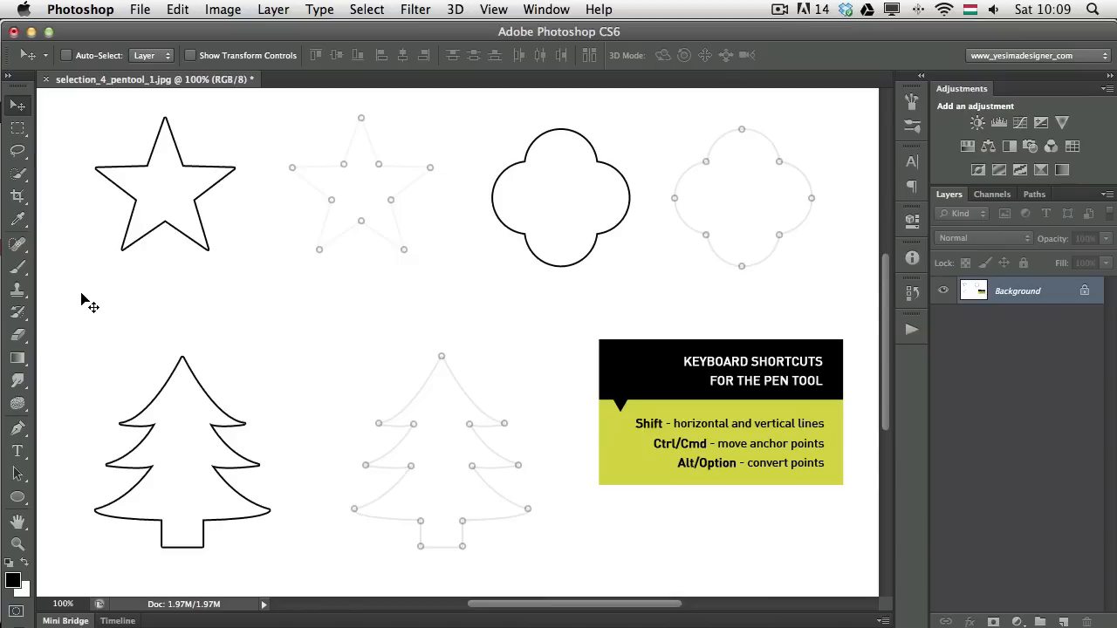
- Trace the dotted star guide with the Pen tool as a closed path of straight segments
key("p")
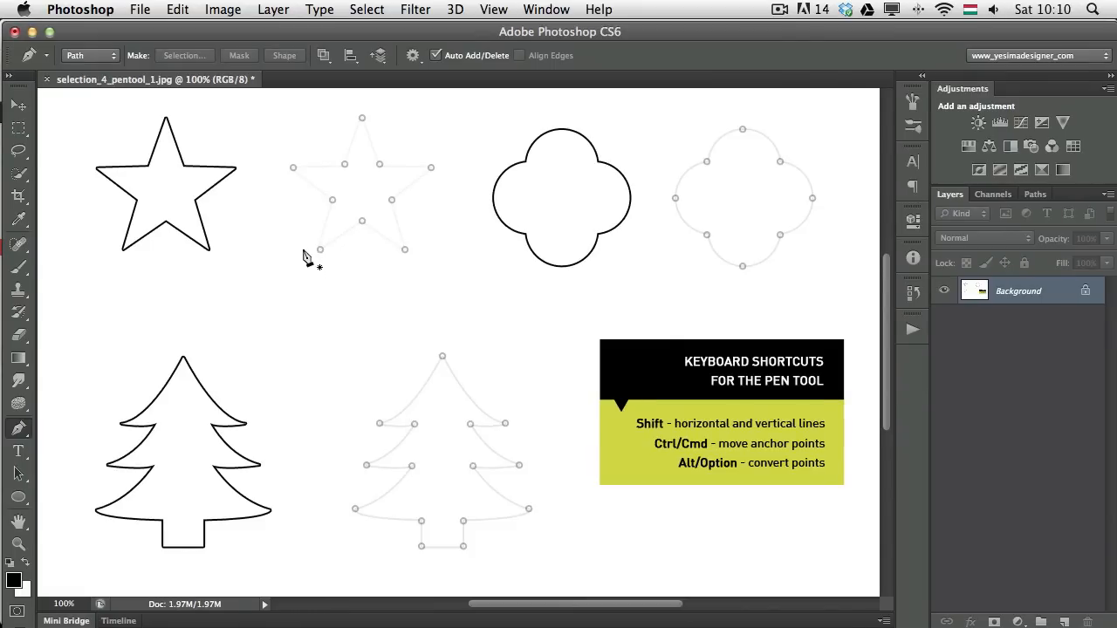
left_click(321, 250)
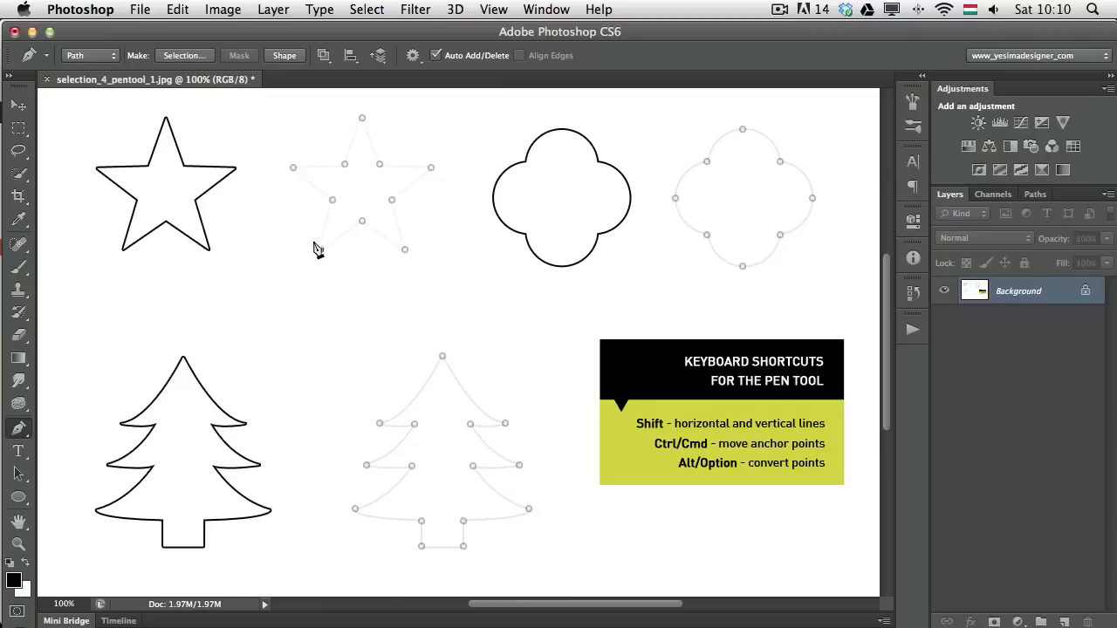
left_click(333, 201)
left_click(345, 164)
left_click(363, 117)
left_click(378, 165)
left_click(431, 168)
left_click(393, 199)
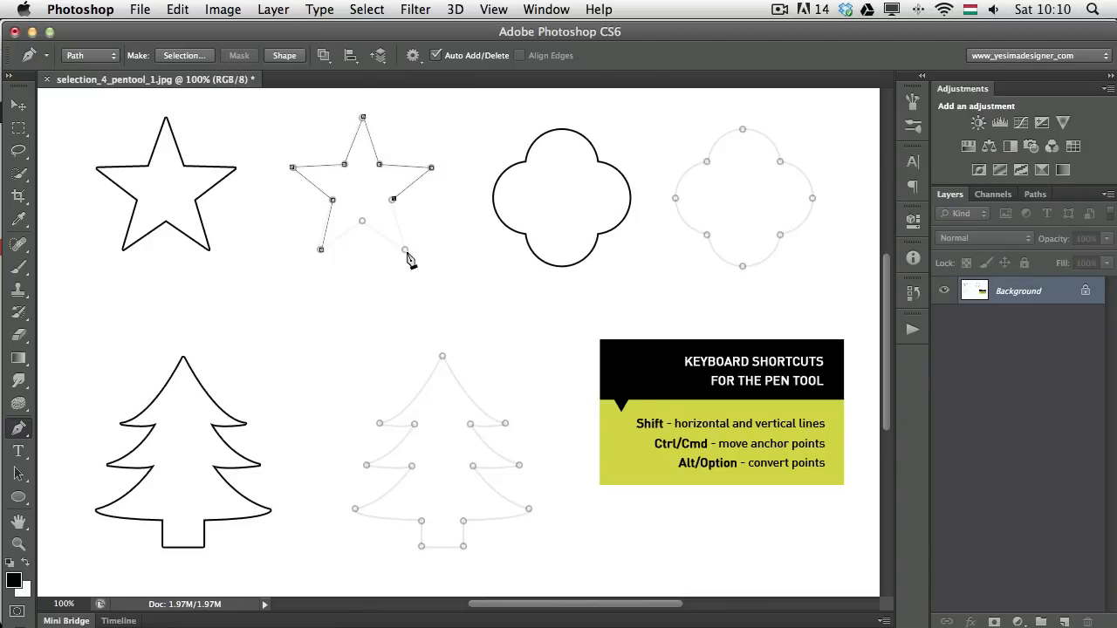
left_click(405, 251)
left_click(362, 220)
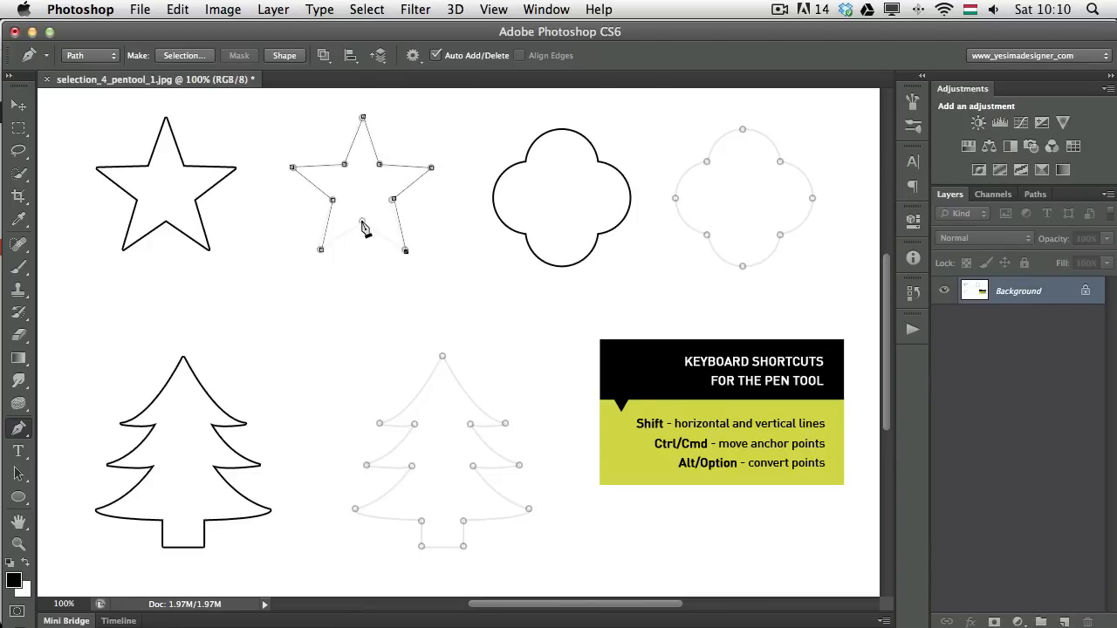
left_click(321, 252)
- Try tracing the left lobe of the dotted clover guide with curved Pen segments
left_click(707, 235)
key("super+z")
left_click_drag(676, 200, 675, 168)
left_click(708, 162)
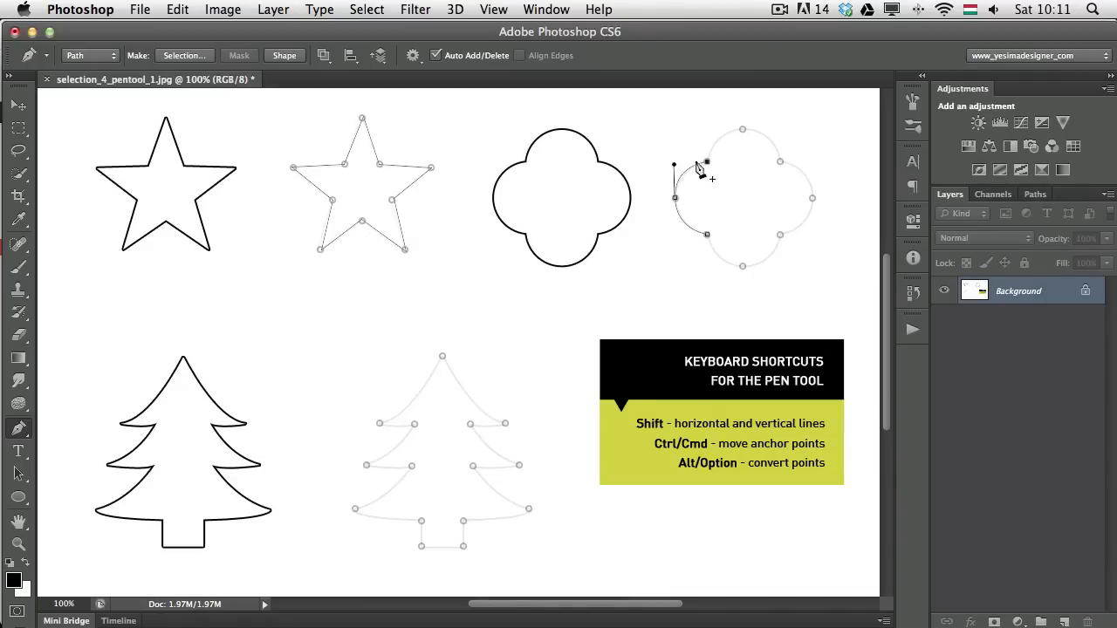
left_click(707, 234)
left_click(585, 289, "super")
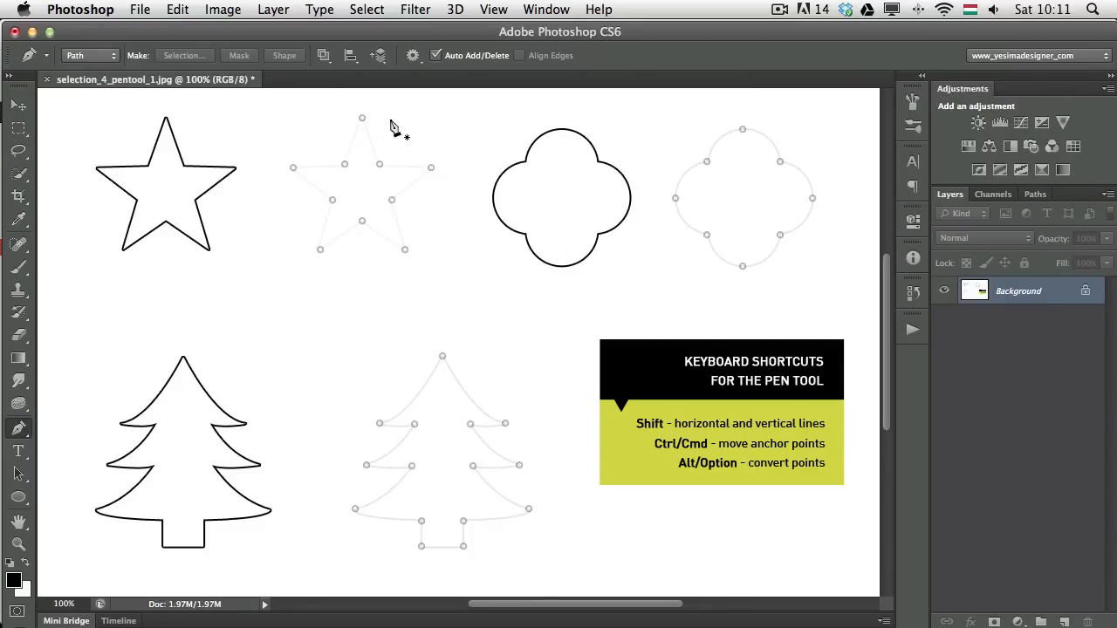
- Enable the Pen tool's Rubber Band option
left_click(420, 63)
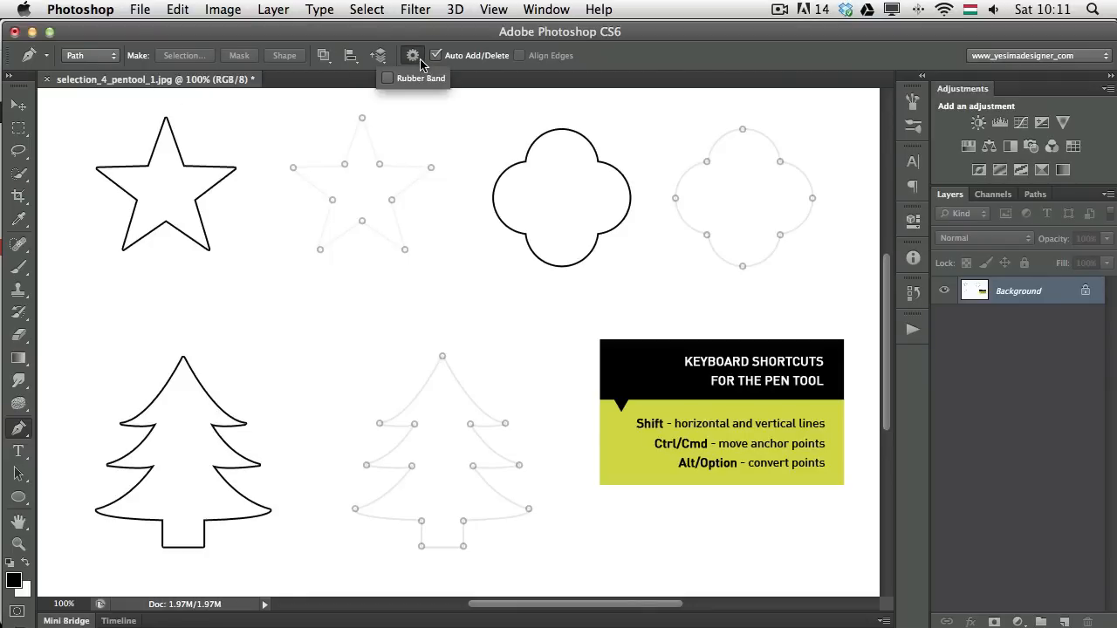
left_click(388, 78)
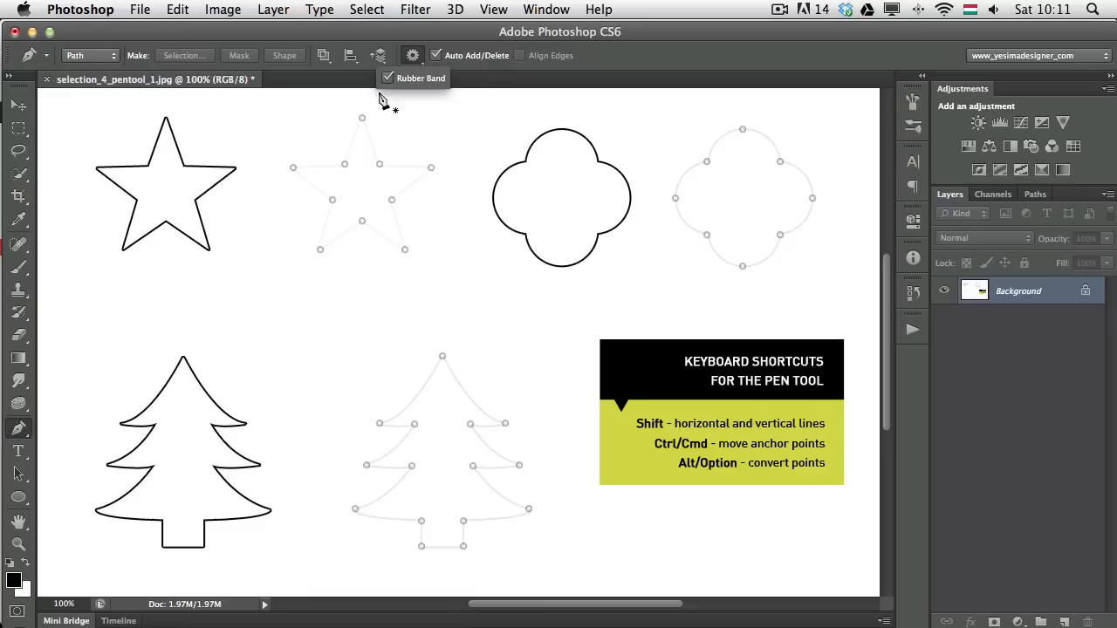
left_click(433, 37)
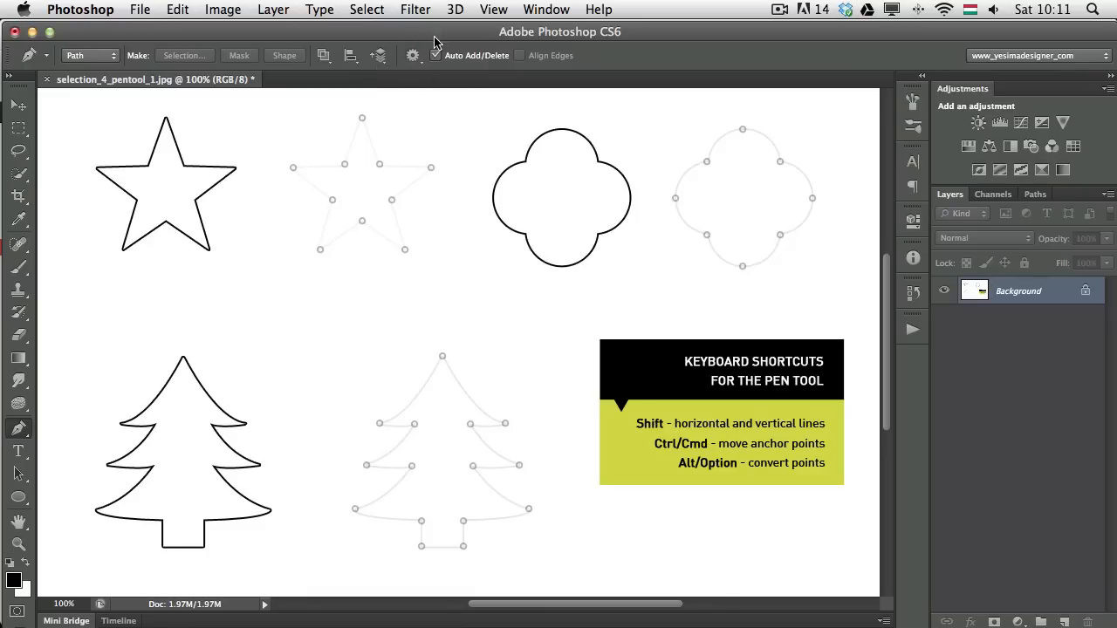
- Trace the dotted clover guide as a closed path, pulling curve handles at the outermost point of each lobe
left_click(707, 236)
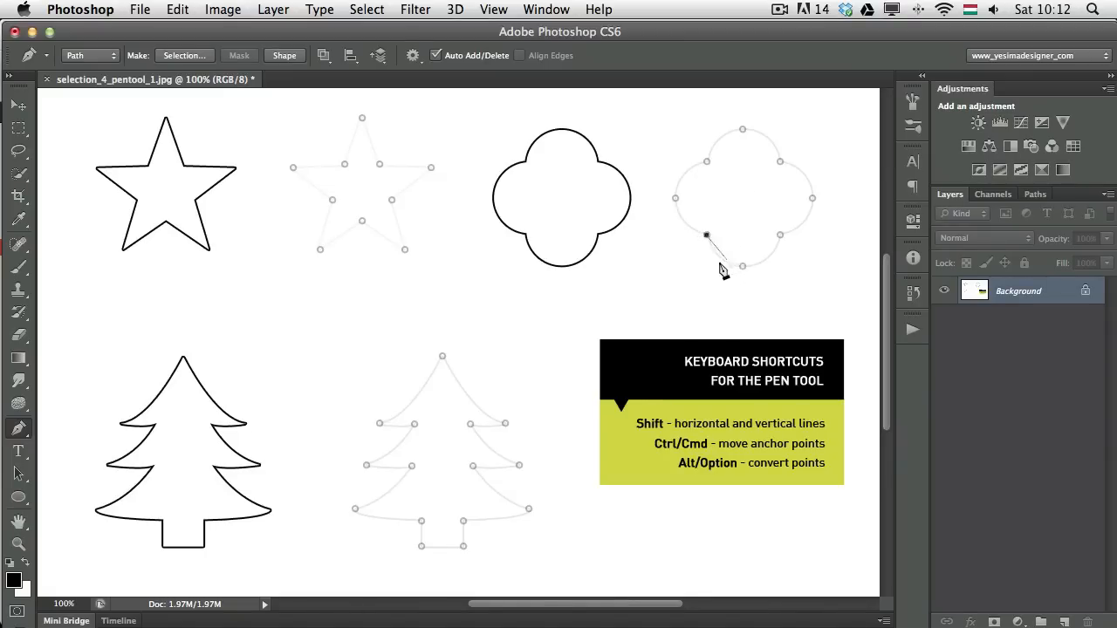
left_click(675, 201)
left_click_drag(672, 178, 675, 169)
left_click(708, 163)
left_click_drag(742, 129, 774, 132)
left_click_drag(781, 162, 707, 266)
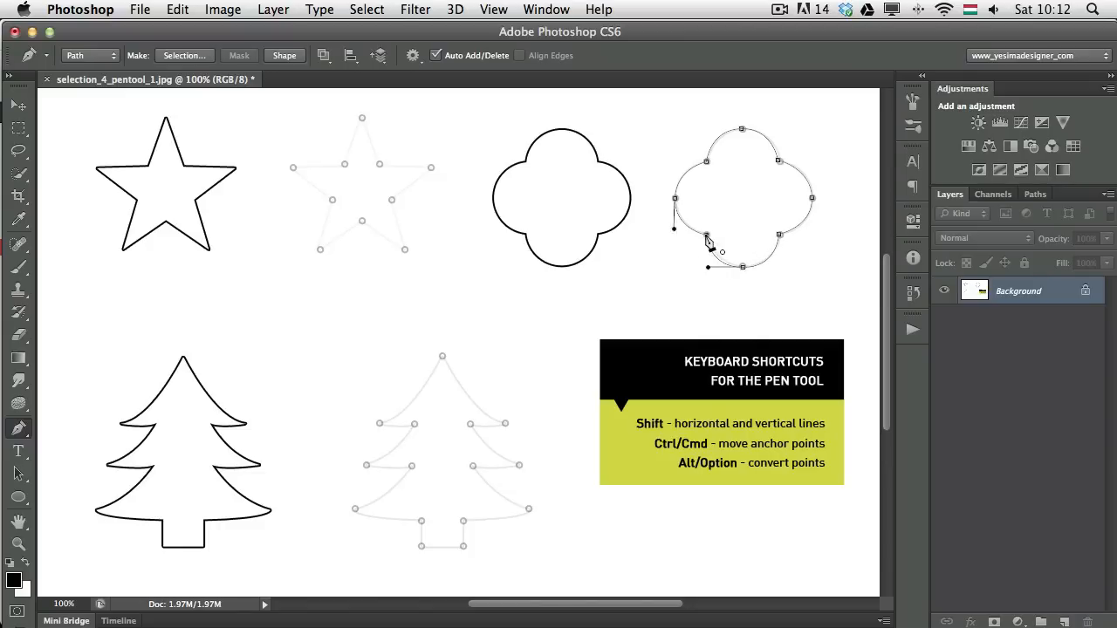
left_click(707, 237)
- Switch to the older Photoshop version and enable the Rubber Band option for its Pen tool
key("super+Tab")
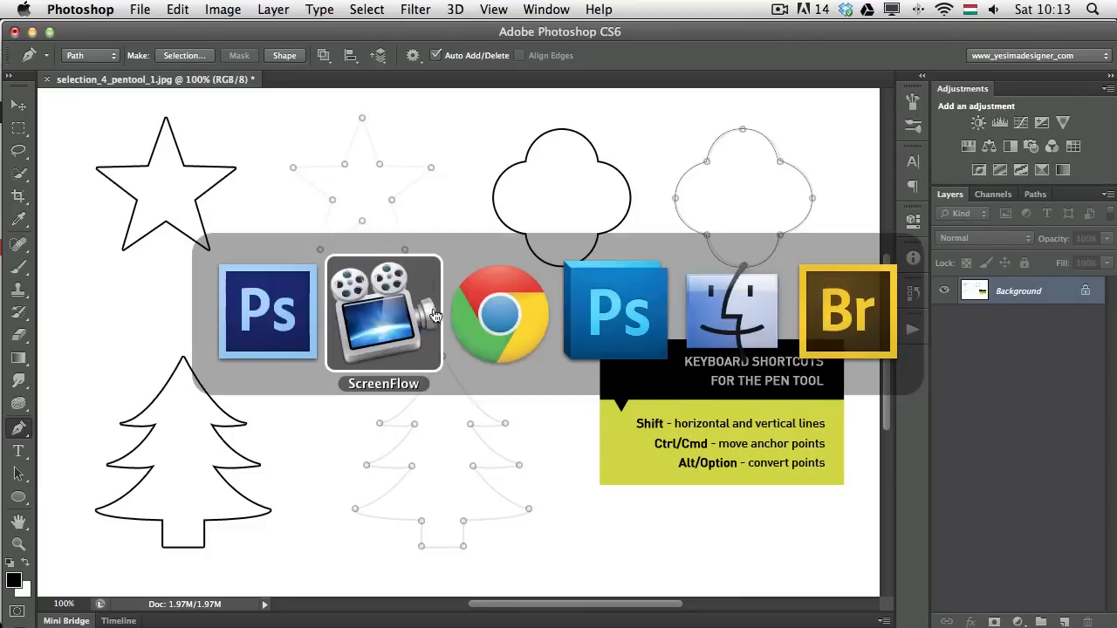
left_click(620, 334)
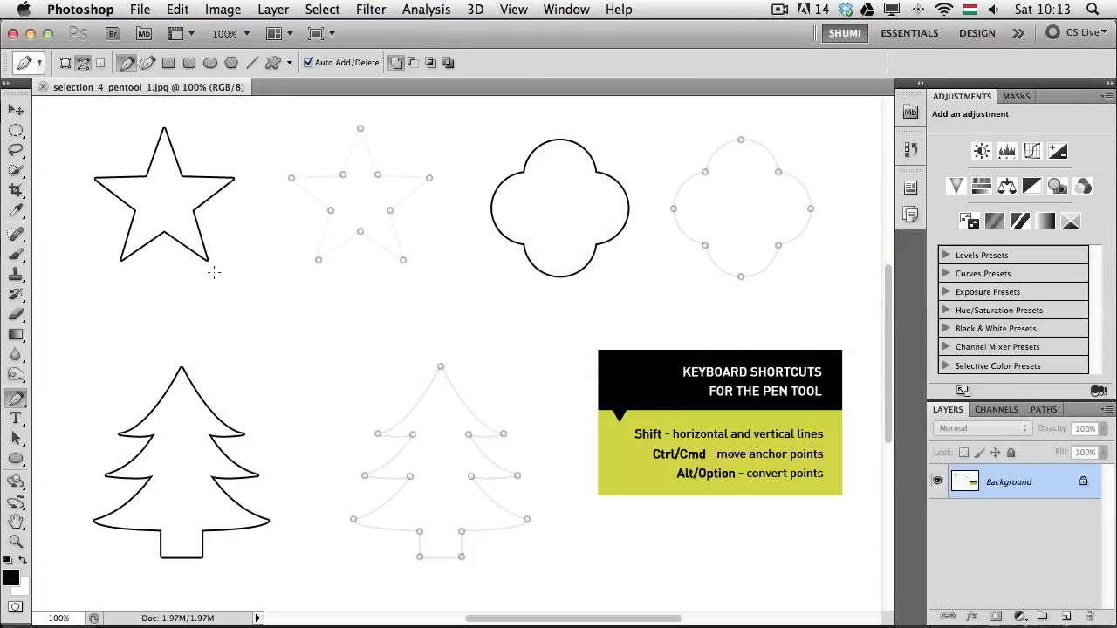
left_click(290, 64)
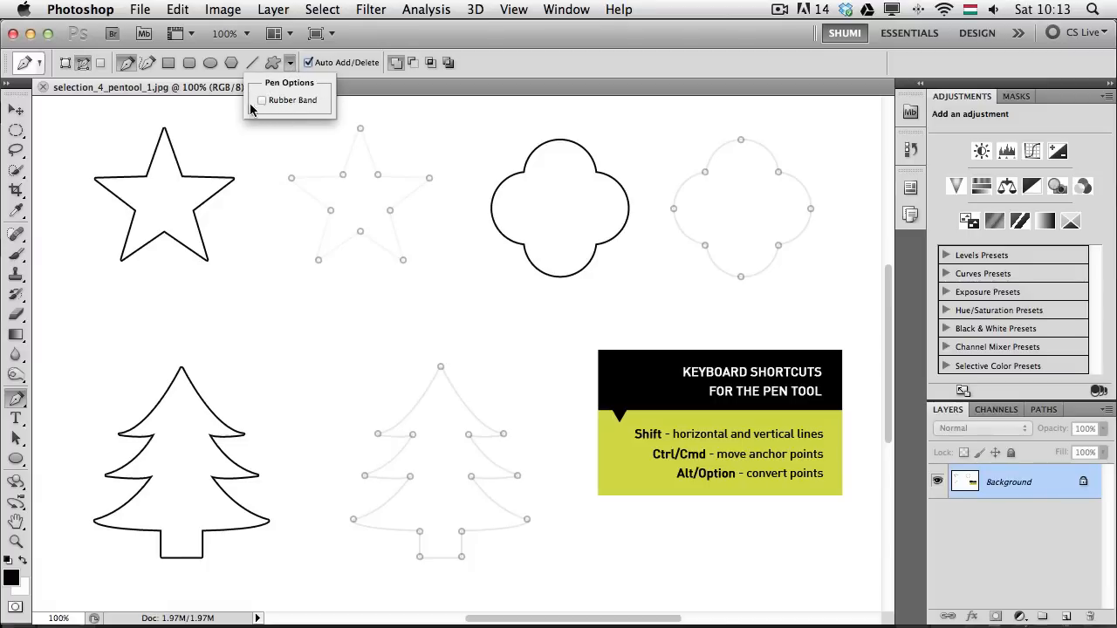
left_click(423, 42)
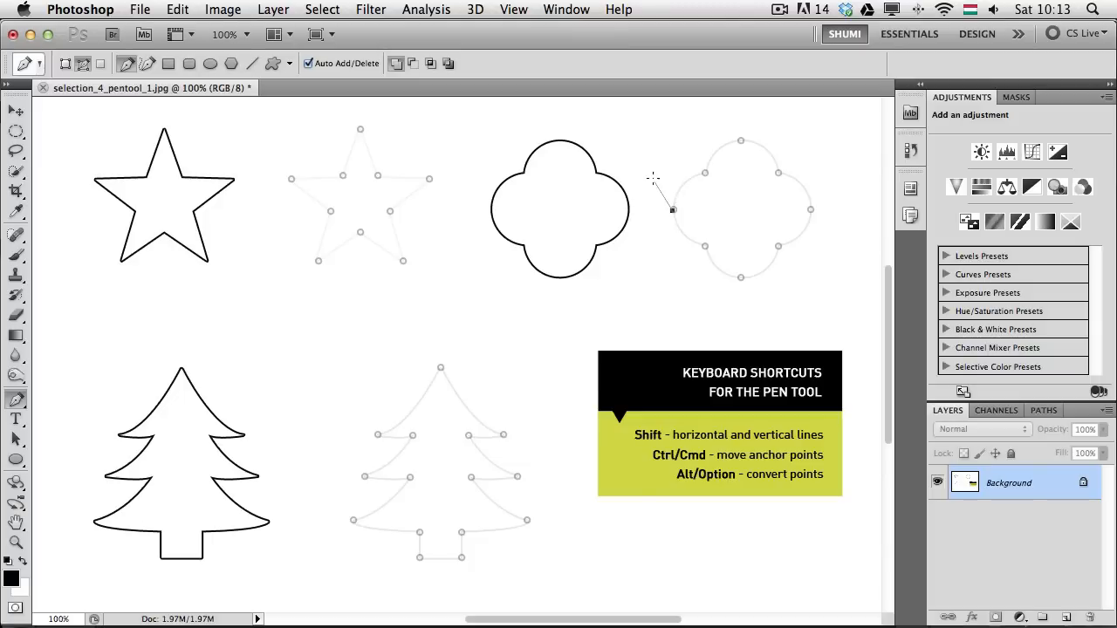
- Try a curved segment on the clover guide's left lobe, discard it and switch back to Photoshop CS6
left_click_drag(704, 173, 732, 177)
key("Escape")
key("super+Tab")
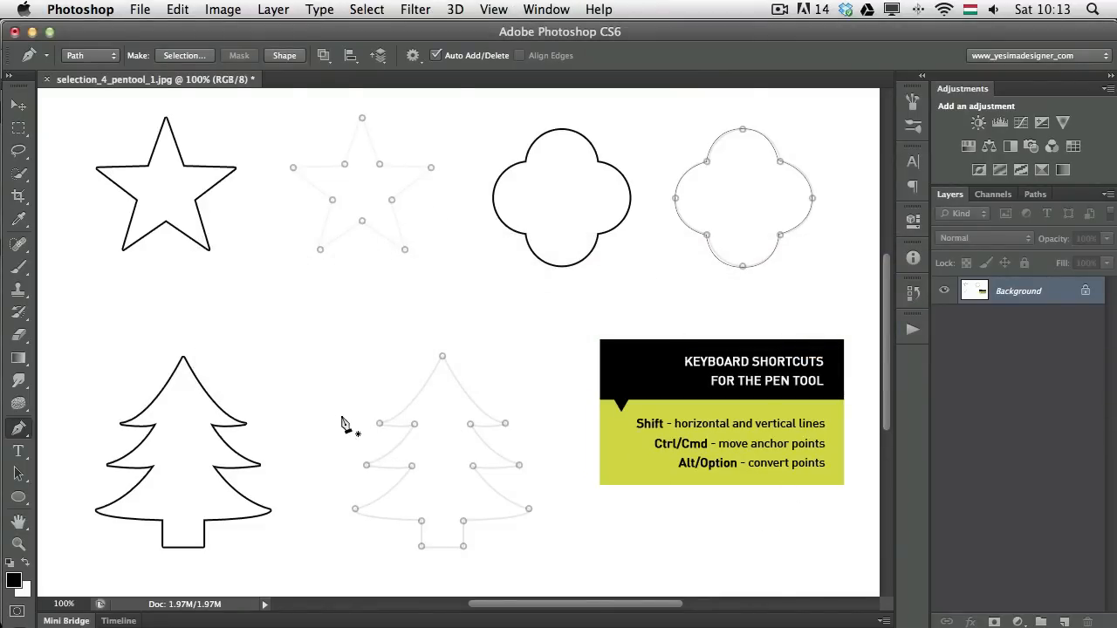
- Draw a practice stepped path below the star guide with horizontal, vertical and 45-degree constrained segments, and clear the paths
left_click(292, 295)
left_click(293, 360, "shift")
left_click(372, 360, "shift")
left_click(371, 309, "shift")
left_click(414, 309, "shift")
left_click(414, 345, "shift")
left_click(466, 345, "shift")
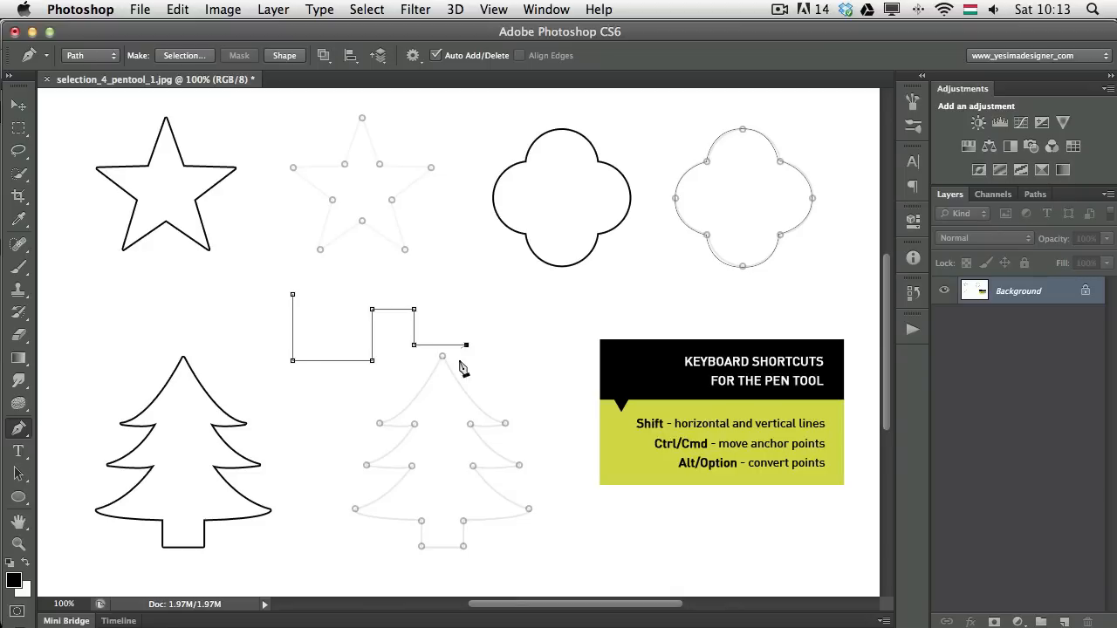
left_click(517, 395, "shift")
left_click(556, 332, "shift")
left_click(478, 336, "shift")
key("Escape")
key("Escape")
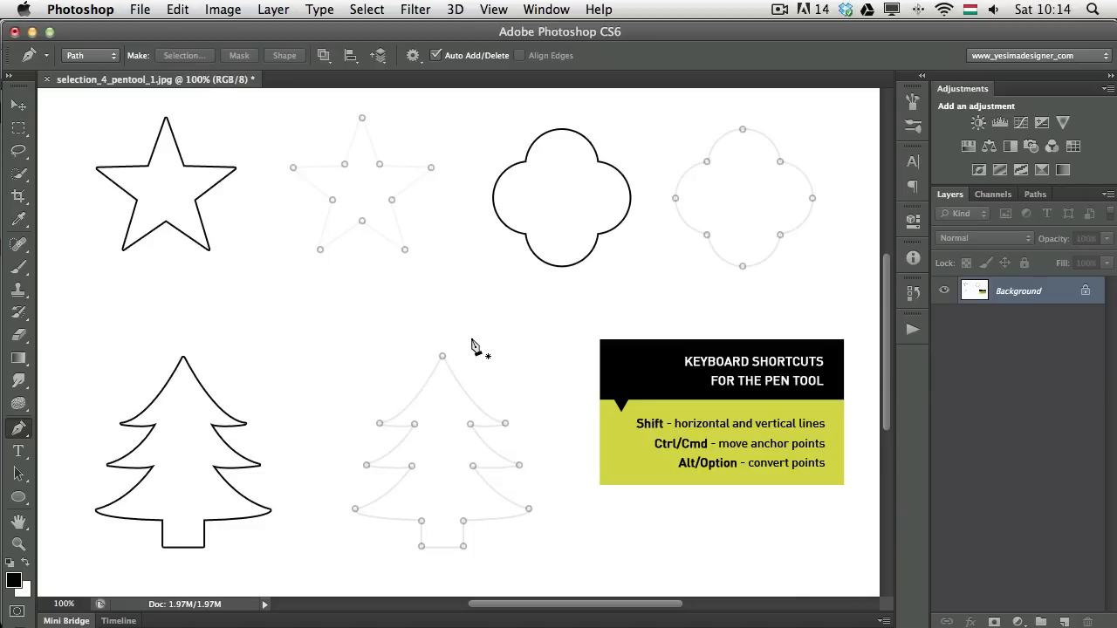
- Draw a freeform closed path of mixed straight and curved segments between the star and tree guides
left_click(333, 310)
left_click(362, 352)
left_click_drag(434, 337, 484, 292)
left_click_drag(443, 266, 437, 264)
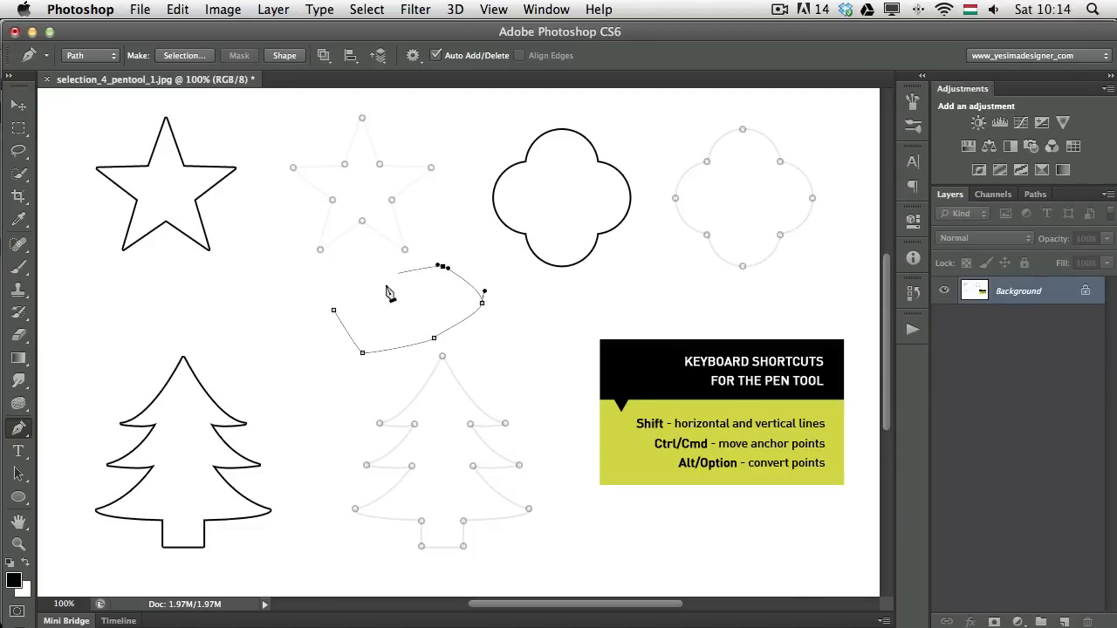
left_click(385, 286)
left_click(337, 286)
left_click(333, 310)
- Move the freeform path's upper anchor point up and slightly left, and dismiss the path
key("a")
key("p")
left_click(385, 289, "super")
left_click_drag(382, 289, 372, 264)
key("Return")
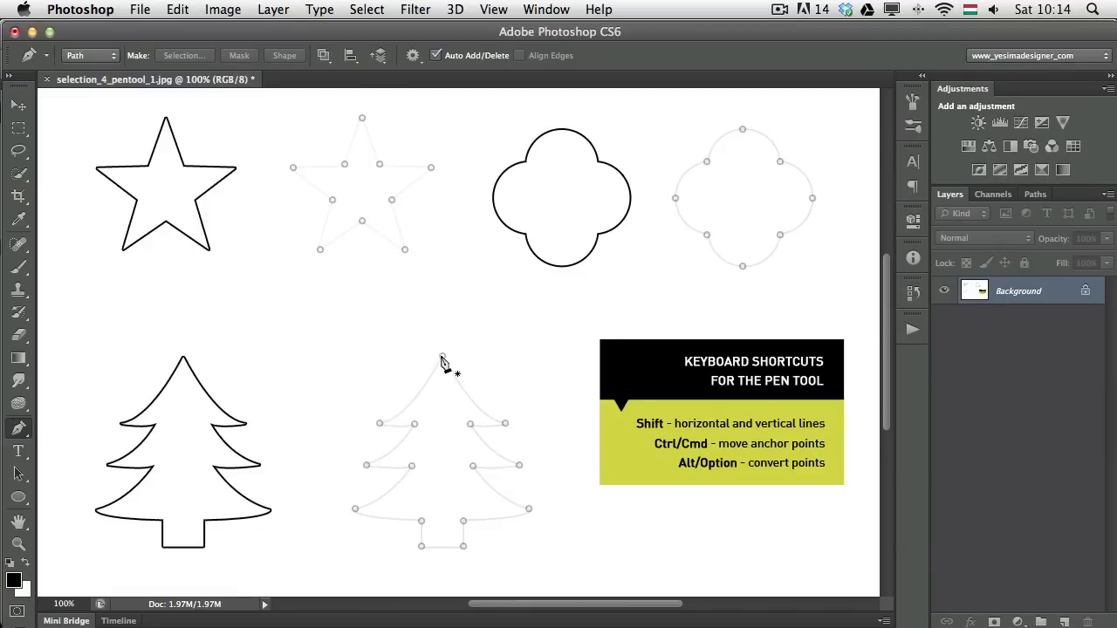
- Trace the tree guide with curved segments from its top through the upper-left branch tip to the first inner notch
left_click(442, 356)
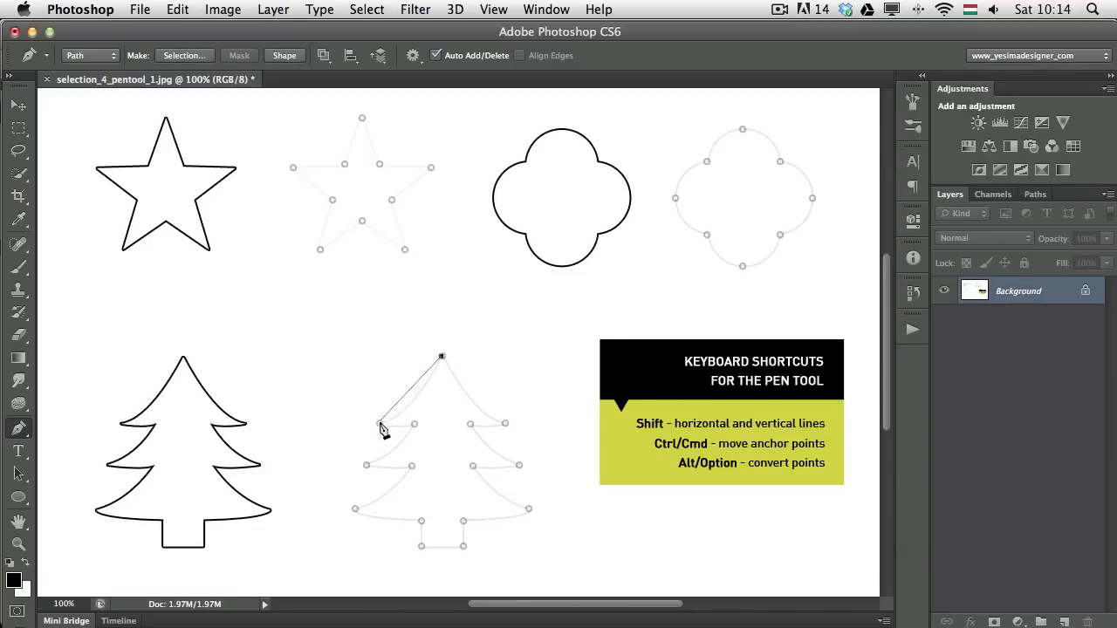
left_click_drag(379, 425, 334, 440)
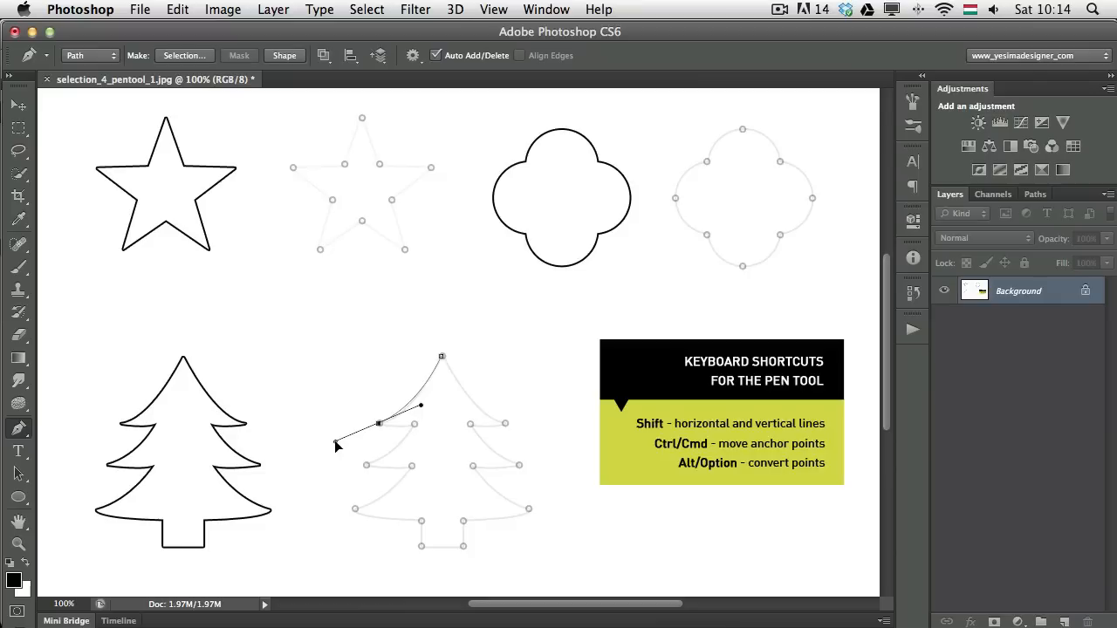
left_click(380, 424)
left_click_drag(415, 424, 434, 421)
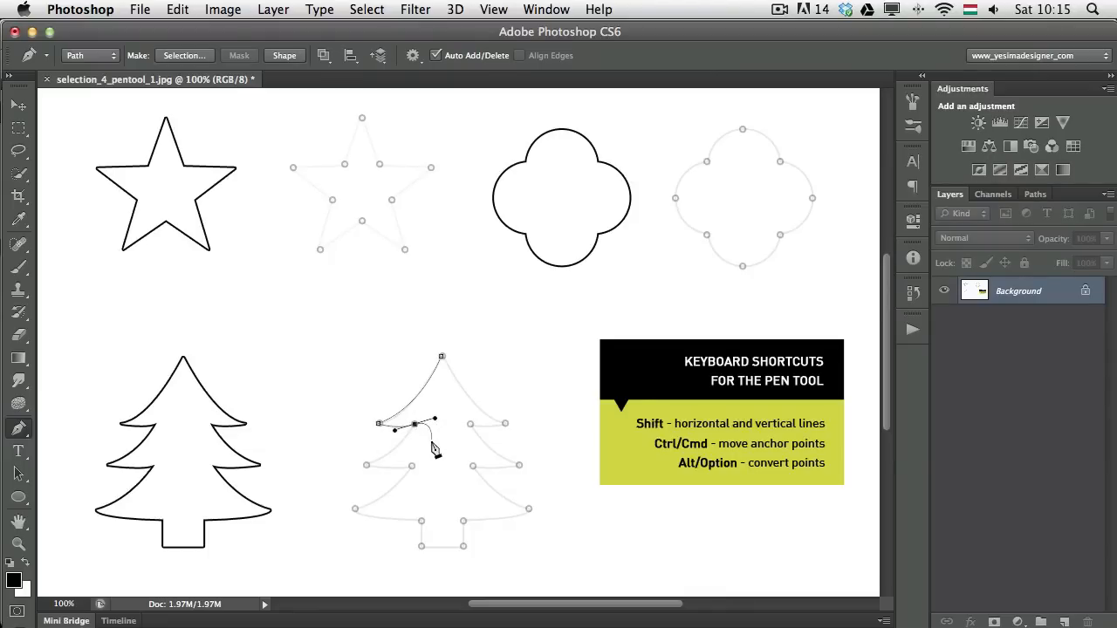
- Convert the first notch's anchor to a corner, curve to the second left branch tip, and discard the tree path
left_click(366, 462)
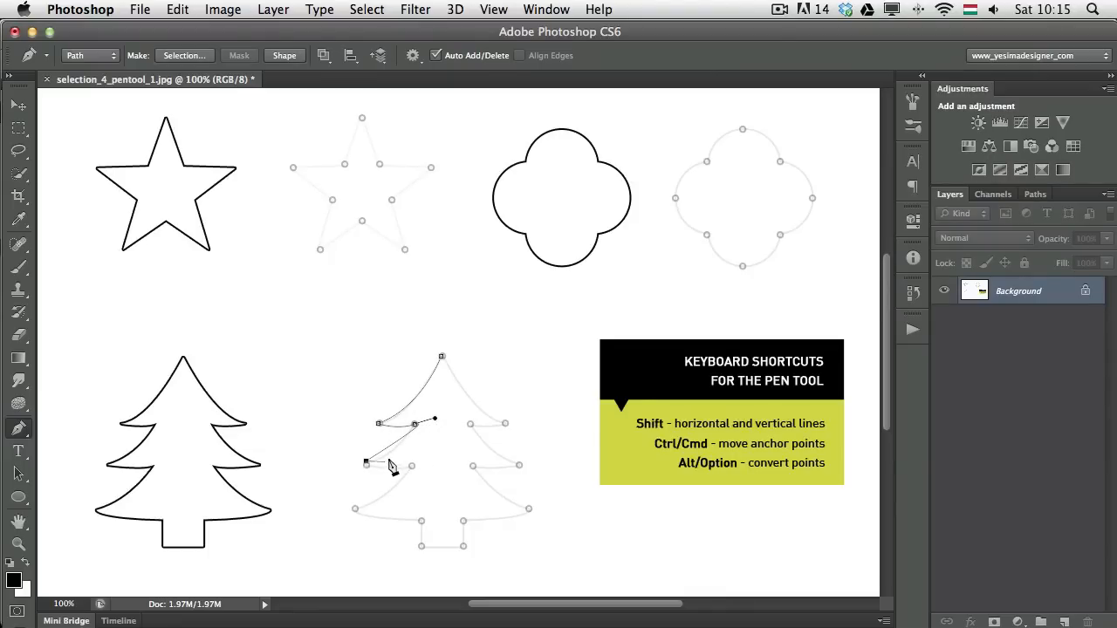
key("super+z")
left_click(414, 424, "alt")
left_click_drag(366, 465, 344, 471)
key("Escape")
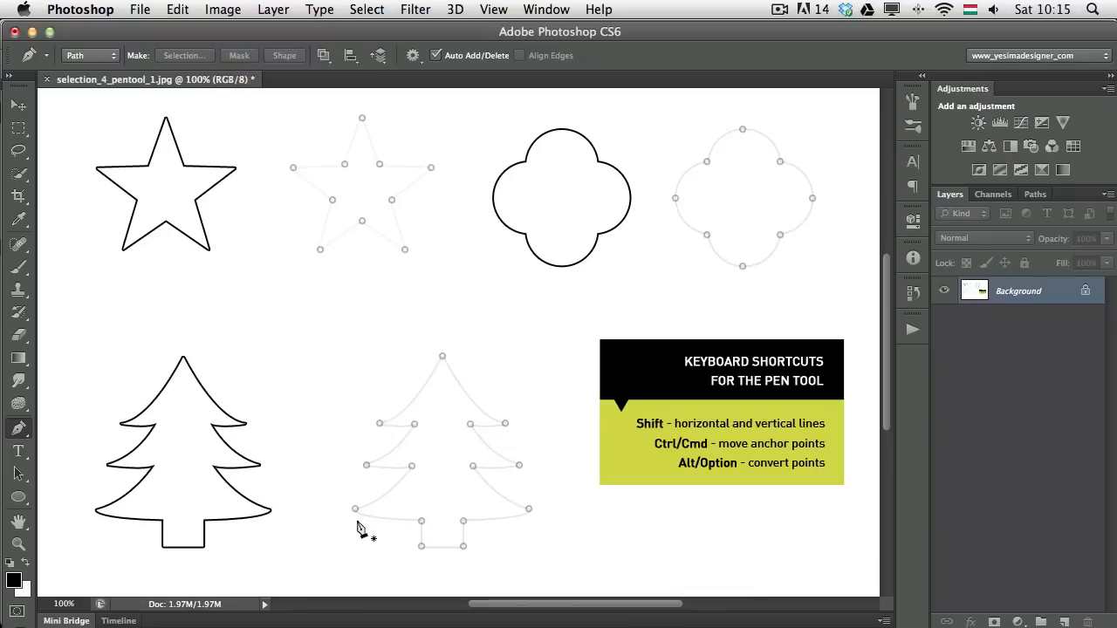
- Check the Pen tool's Rubber Band setting
left_click(413, 55)
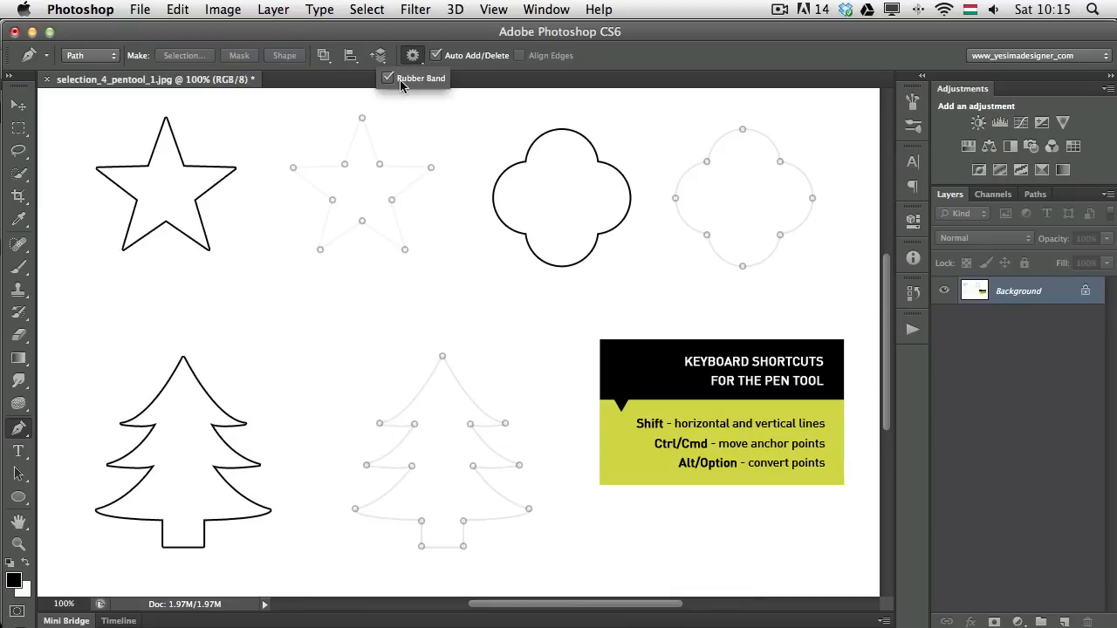
left_click(409, 33)
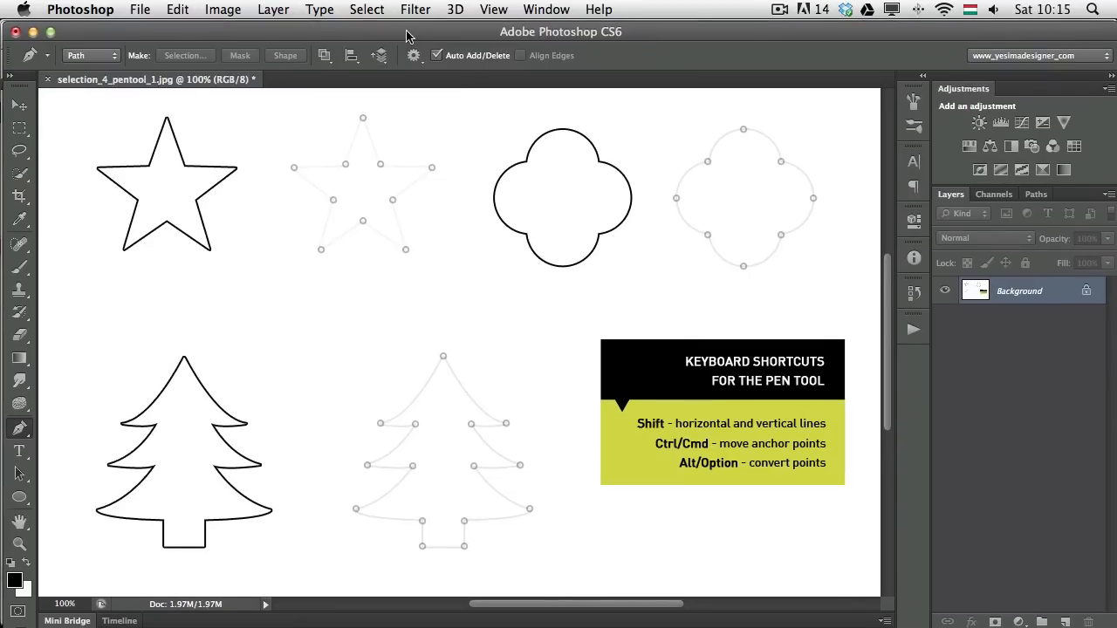
left_click_drag(405, 31, 404, 29)
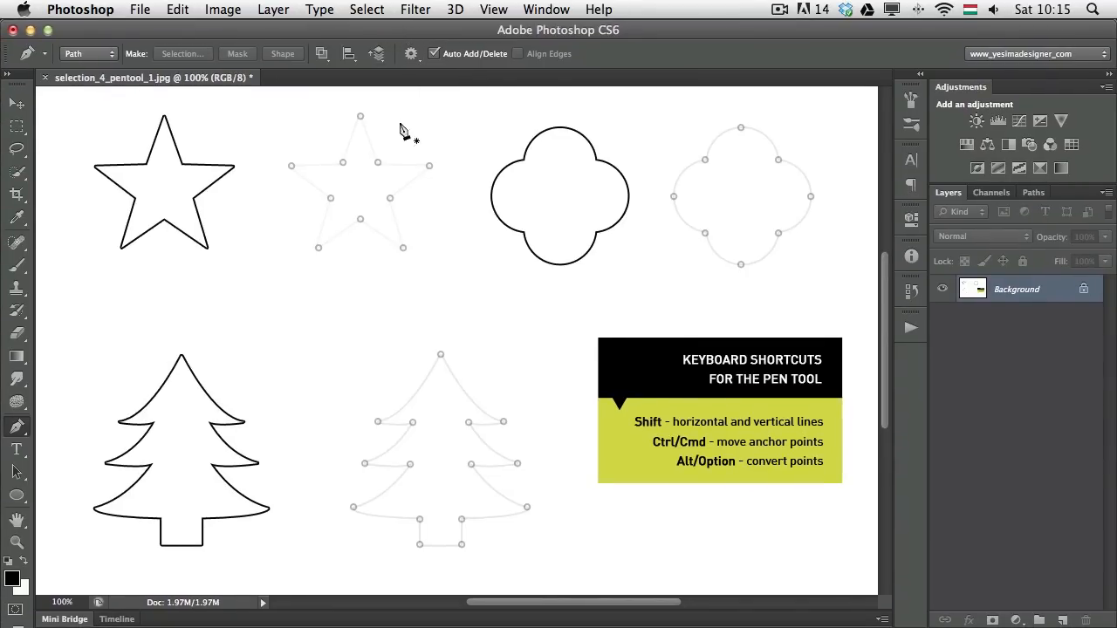